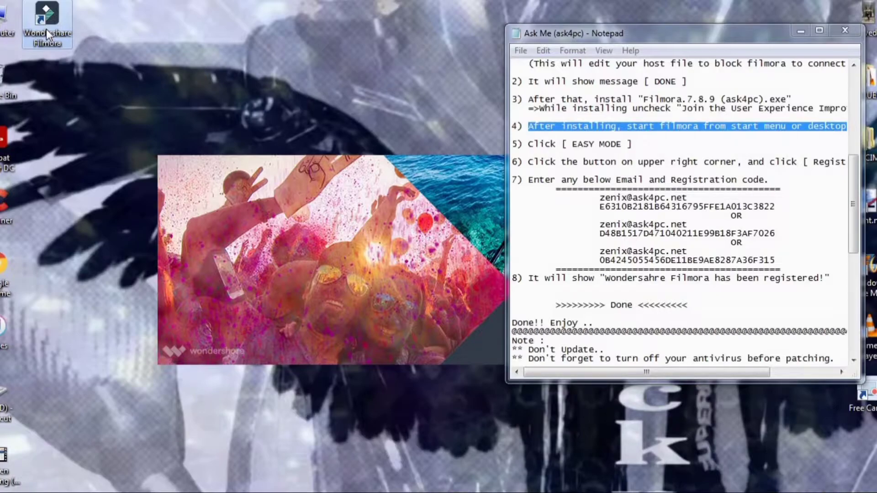
- Start a new Easy Mode movie while highlighting the setup and registration steps in the notes
click(800, 31)
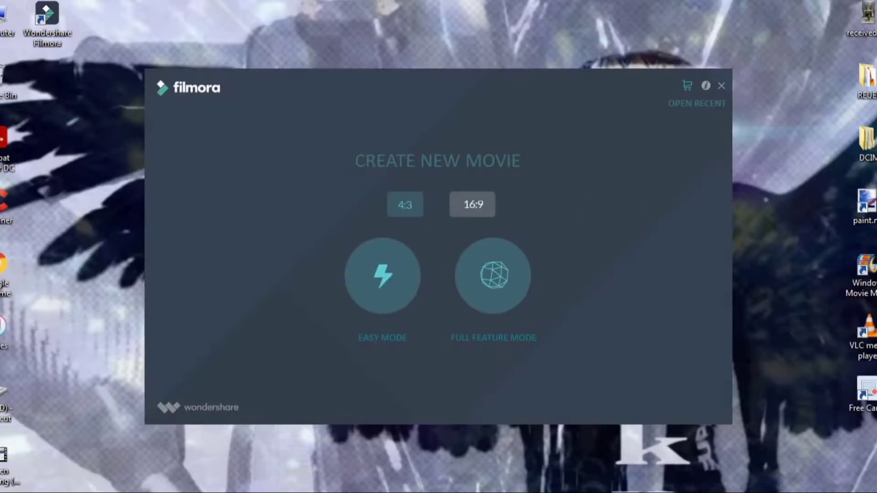
key(alt+Tab)
drag(528, 144, 637, 144)
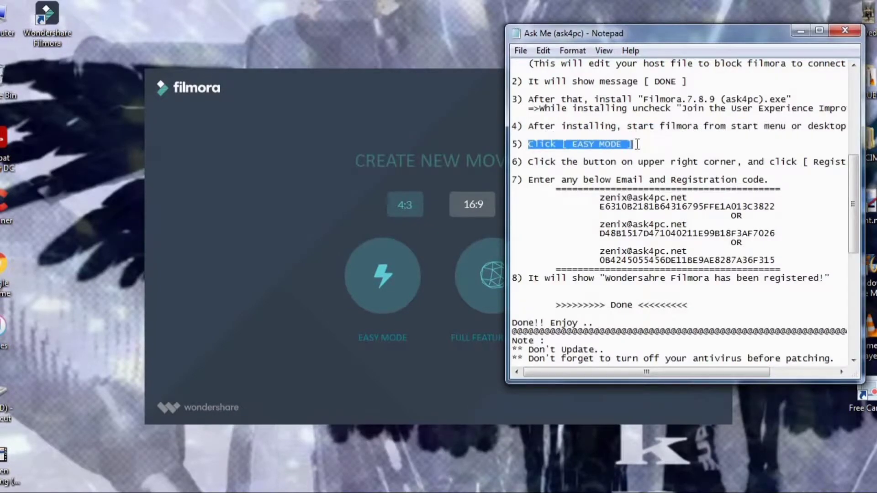
click(386, 274)
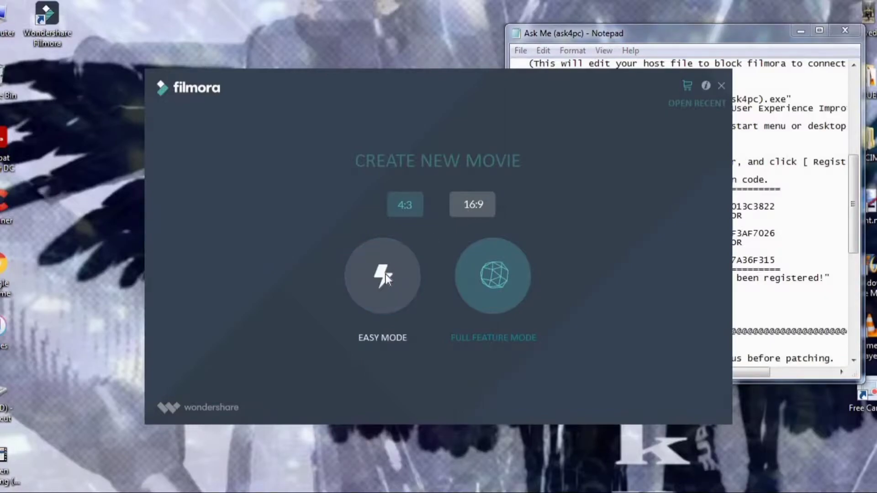
click(525, 162)
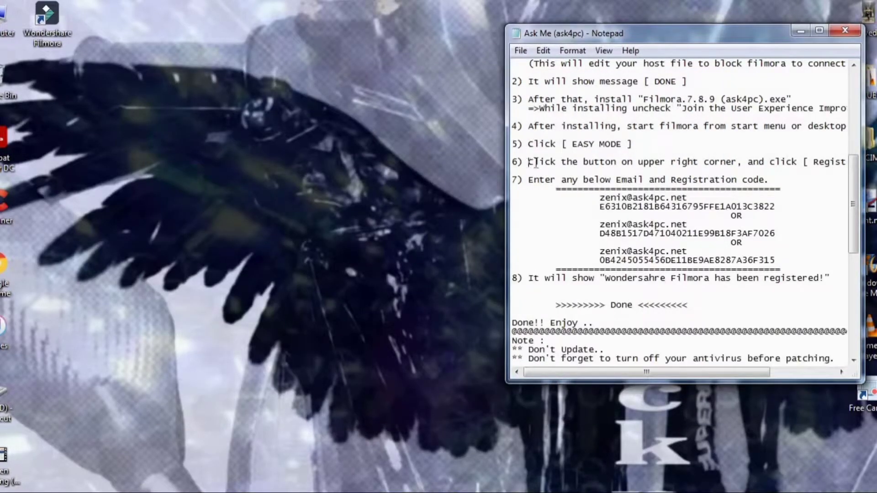
shift+click(842, 162)
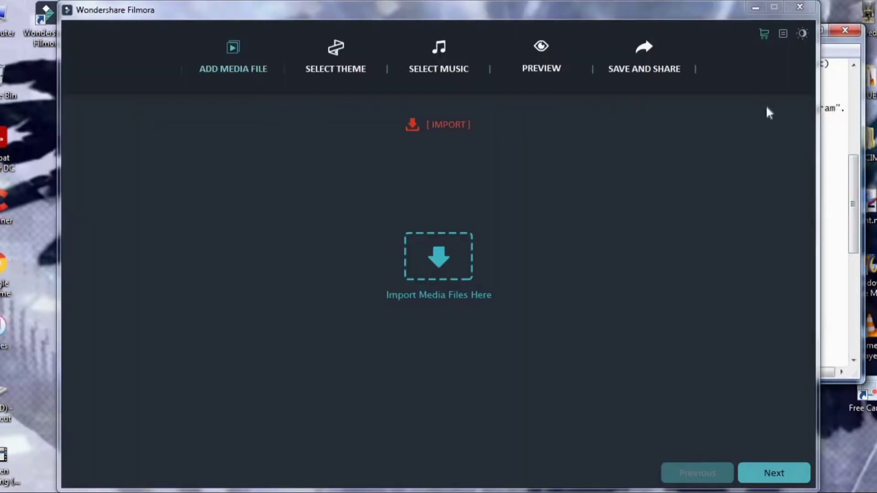
- Open the registration form and paste the licensed e-mail copied from the notes
click(763, 33)
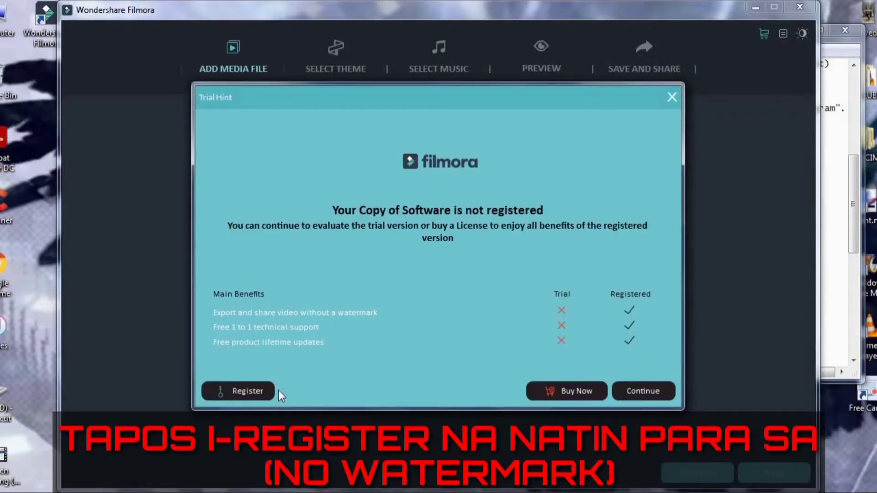
click(247, 390)
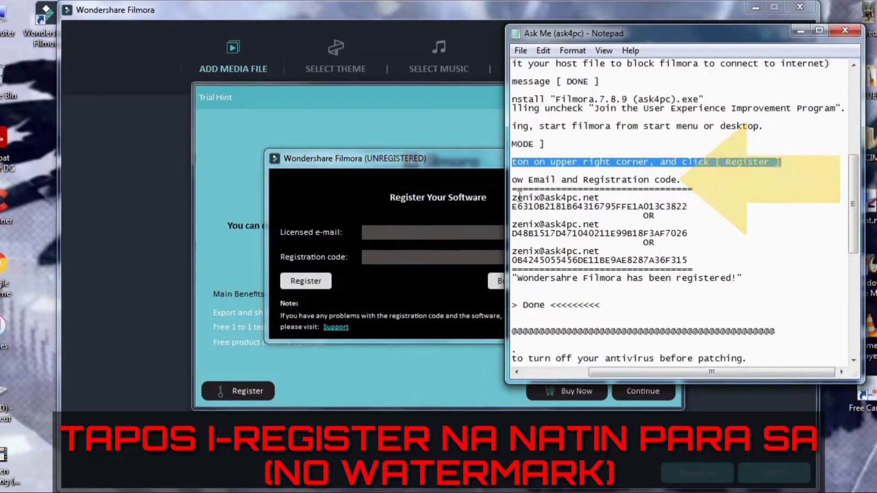
drag(512, 198, 608, 199)
key(ctrl+c)
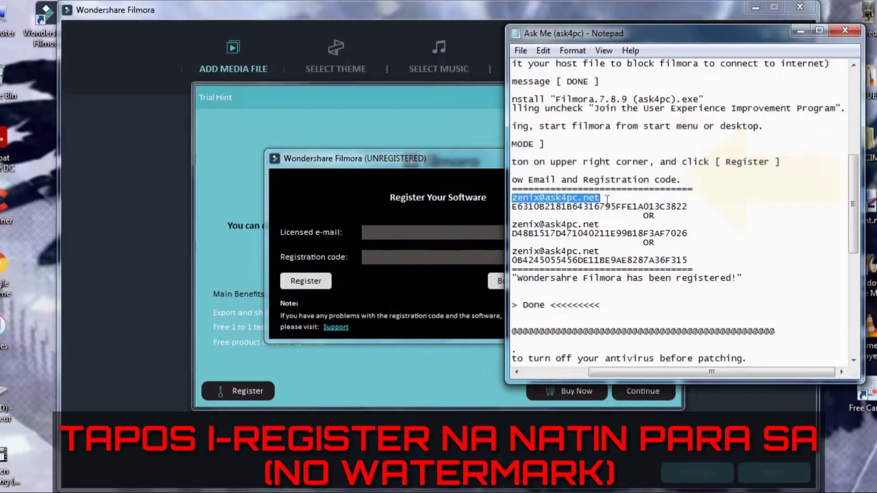
click(380, 229)
key(ctrl+v)
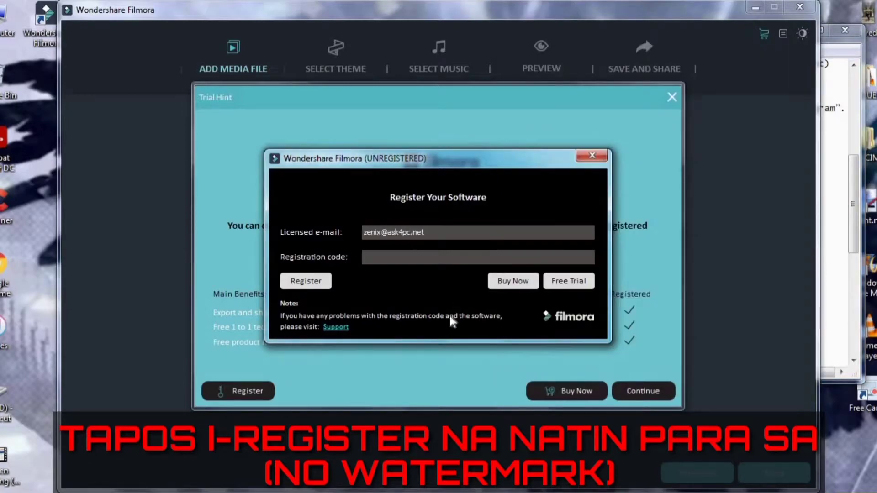
- Paste the registration code from the notes, submit, and dismiss the registered confirmation
key(alt+Tab)
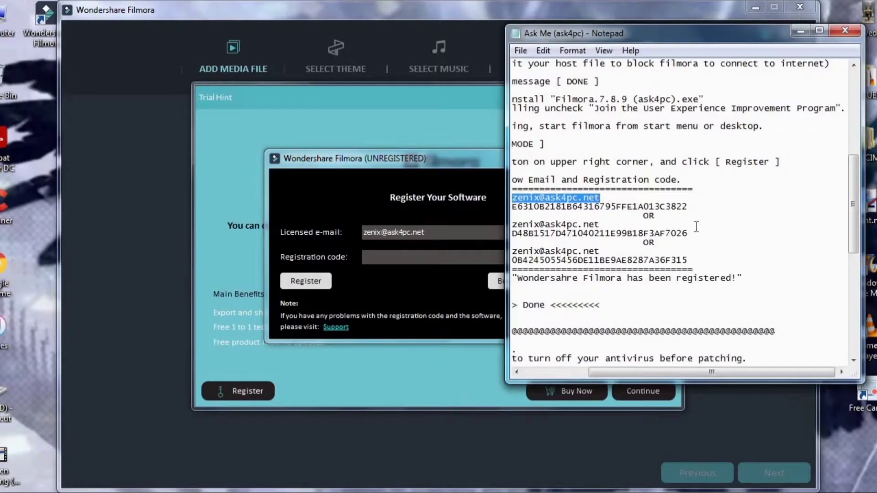
drag(686, 208, 516, 210)
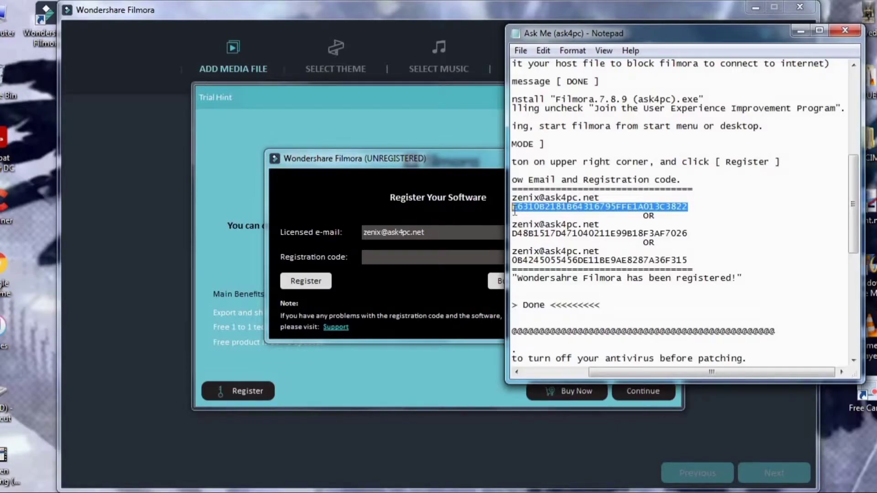
key(alt+Tab)
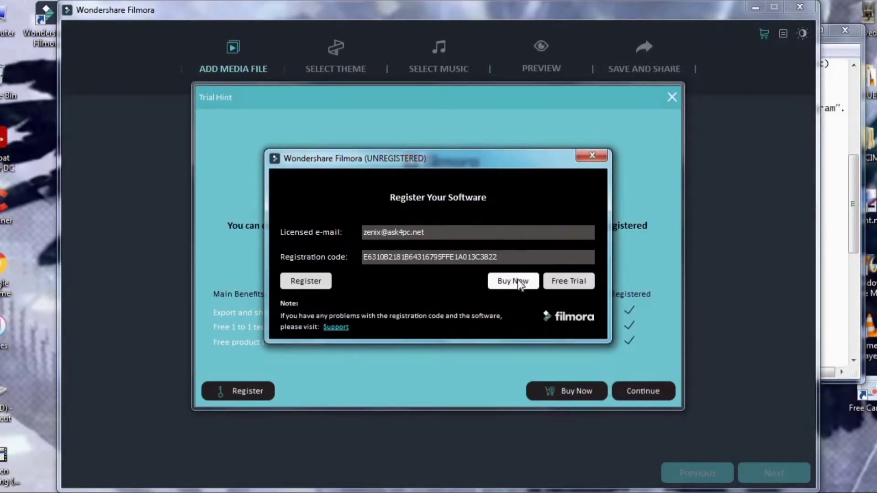
click(299, 281)
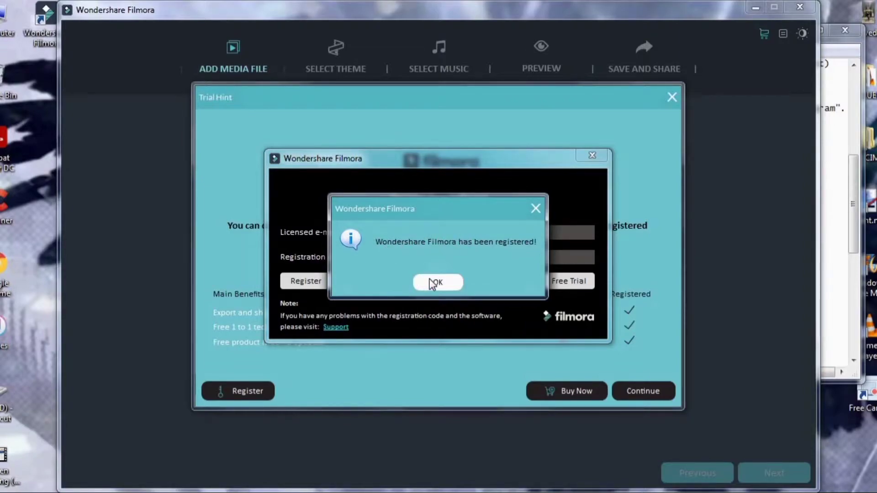
click(438, 283)
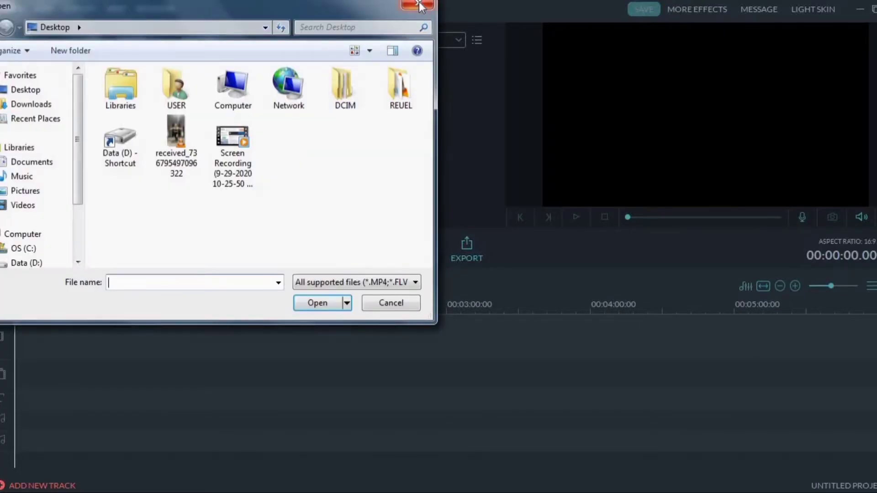
- Close the file chooser and check the software's registration details
click(420, 8)
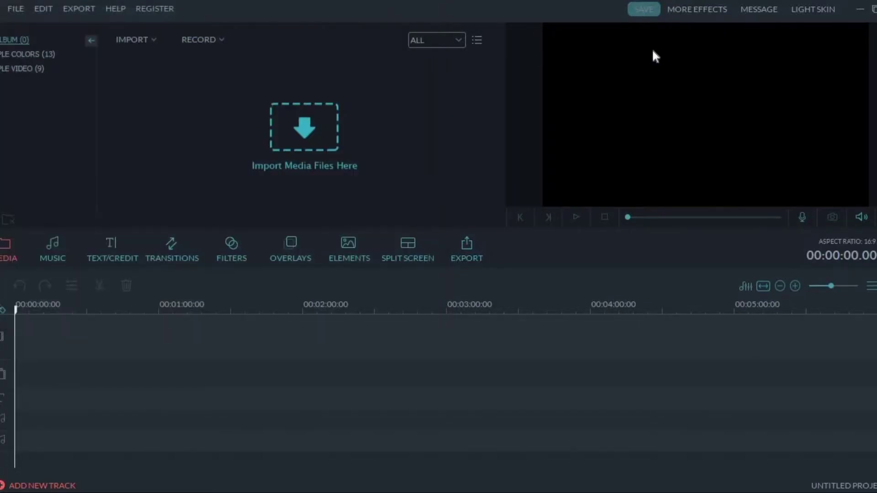
click(161, 10)
click(165, 21)
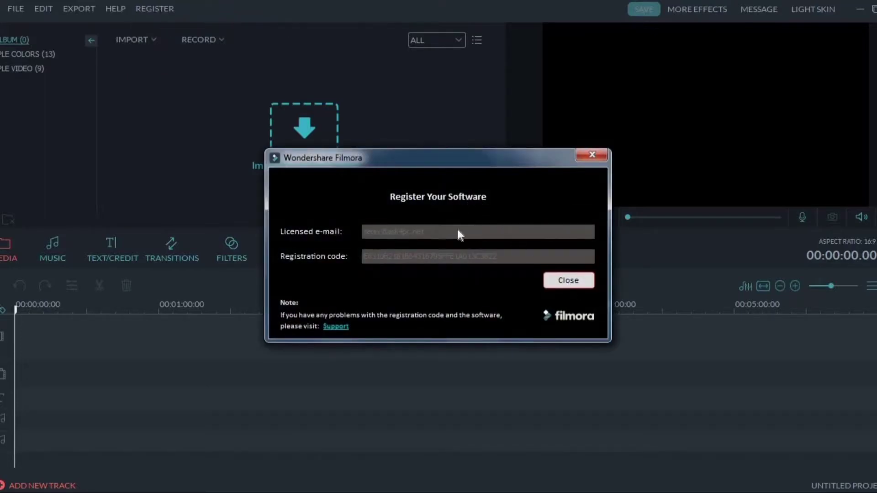
click(567, 281)
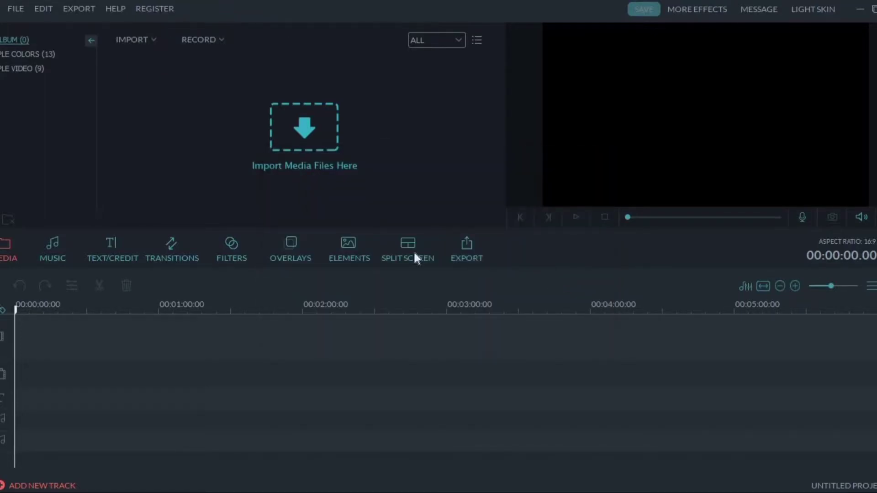
click(317, 139)
click(177, 146)
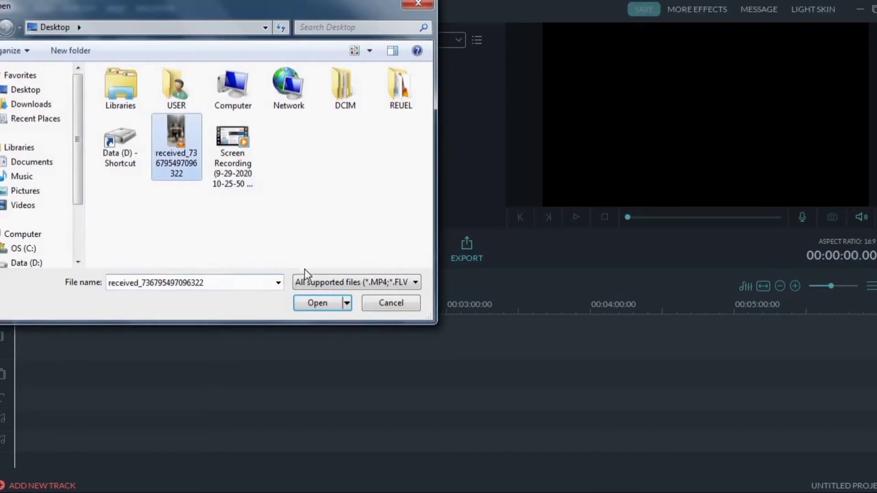
click(308, 303)
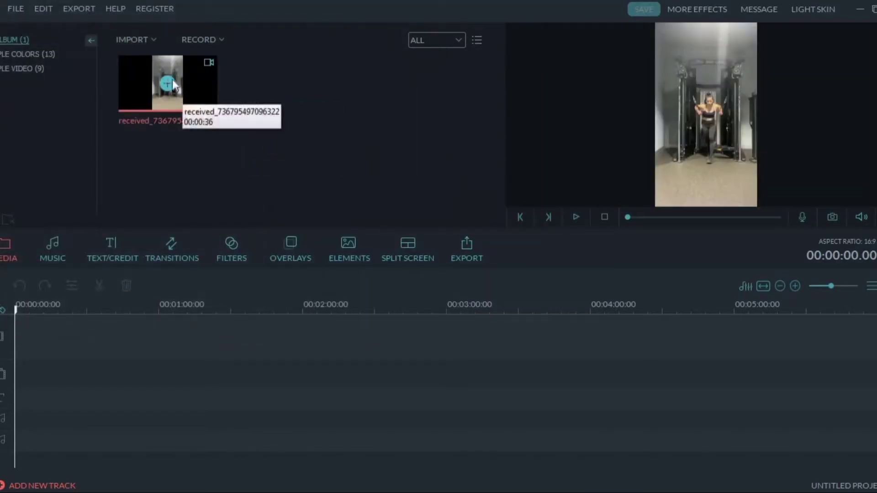
click(164, 88)
click(53, 244)
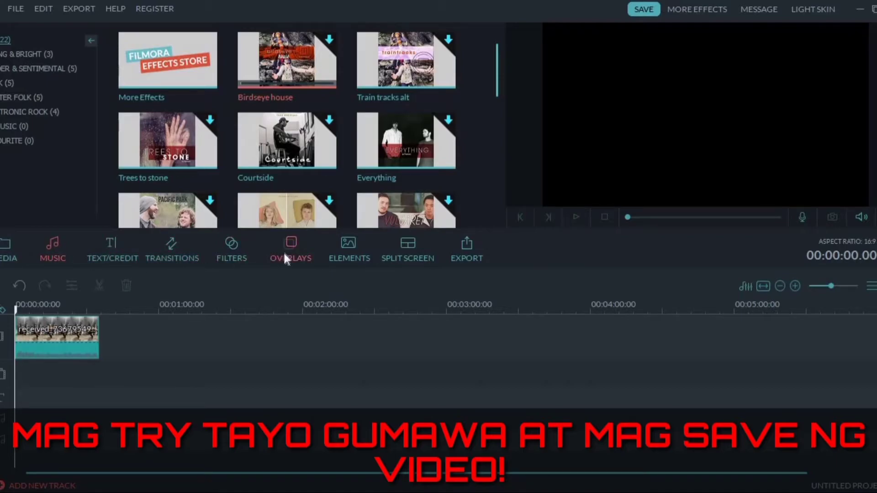
- Drag the Wreath Title template onto the title track at 00:00 and preview it full screen
click(128, 247)
drag(303, 47, 98, 403)
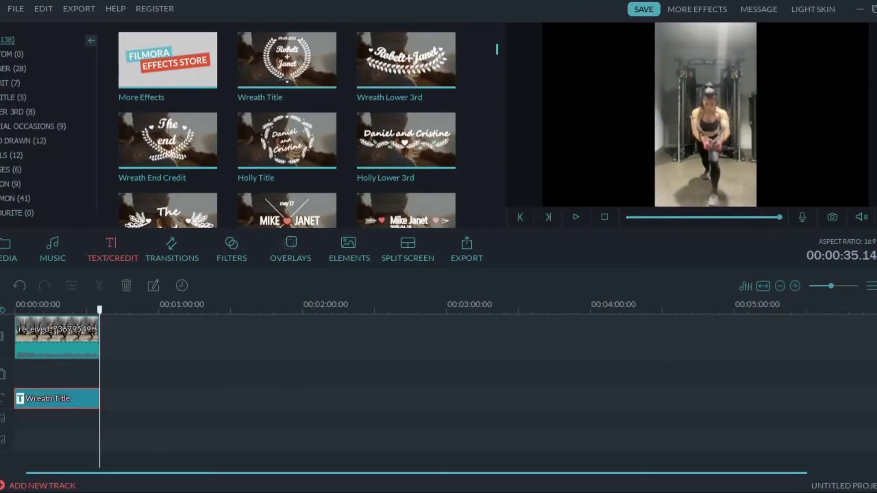
key(alt+Return)
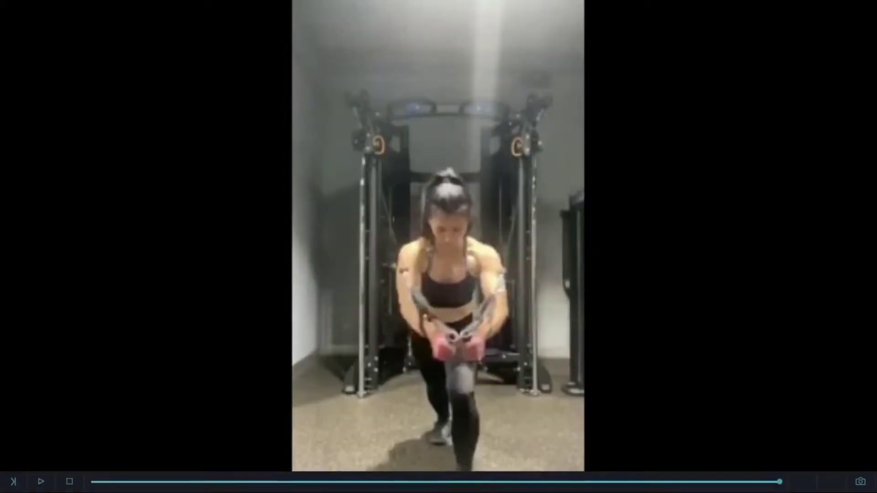
key(Escape)
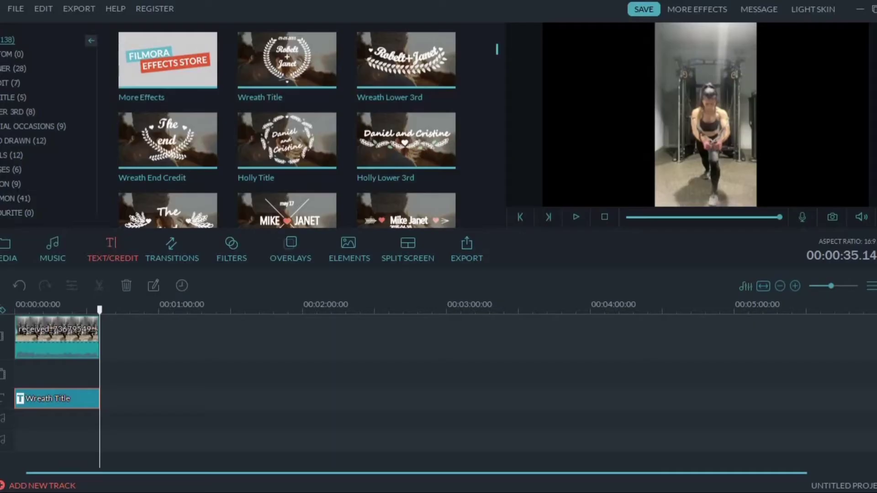
- Replace the Wreath Title's placeholder names Robelt and Janet with 'workout' and 'hobbit'
double_click(49, 398)
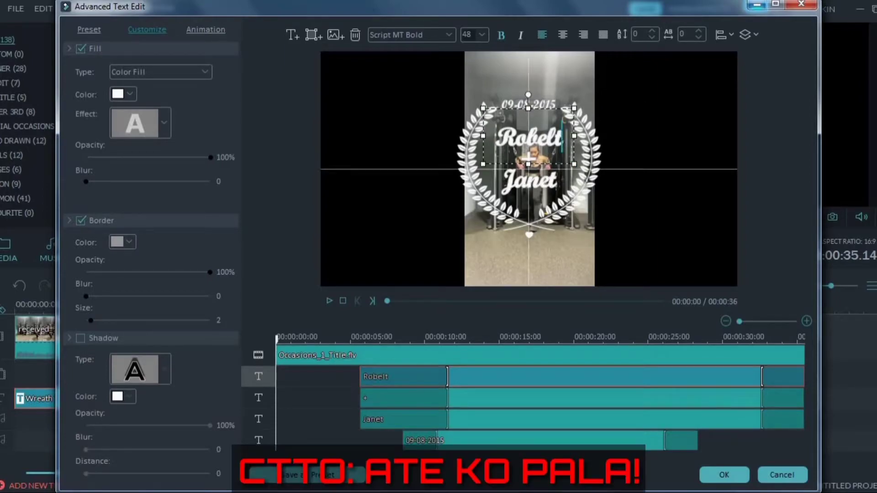
key(BackSpace)
key(BackSpace)
key(BackSpace)
key(BackSpace)
key(BackSpace)
key(BackSpace)
text(wo)
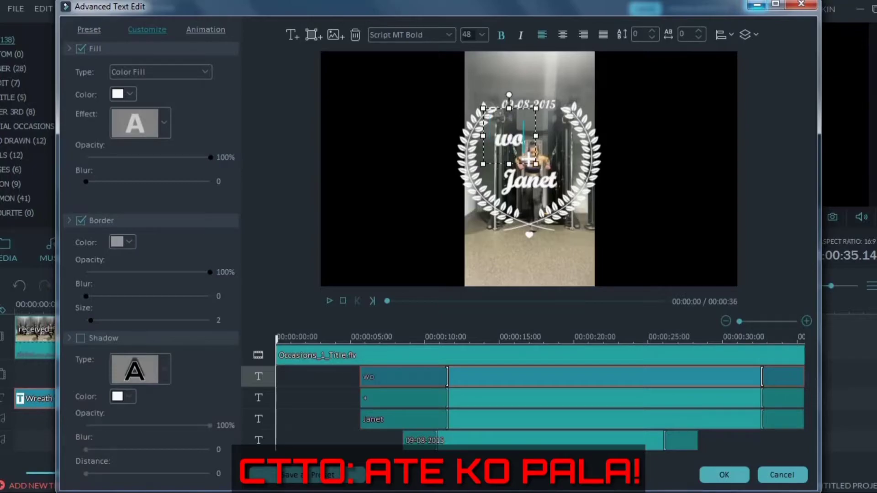
text(rkout)
click(553, 192)
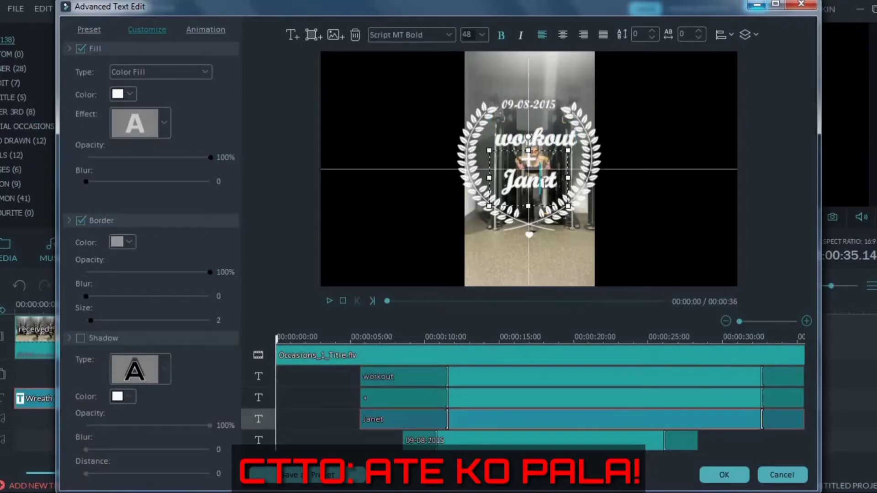
key(BackSpace)
key(BackSpace)
key(BackSpace)
key(BackSpace)
key(BackSpace)
text(hobbit)
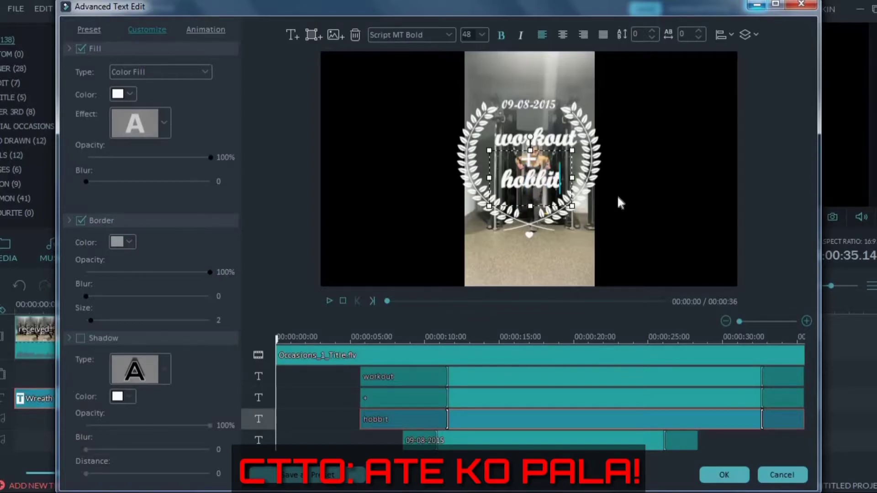
- Change the date line from 09-08-2015 to 'SEPT 30-20' and close the title editor
click(534, 104)
key(BackSpace)
key(BackSpace)
key(BackSpace)
key(BackSpace)
key(BackSpace)
key(BackSpace)
key(BackSpace)
key(BackSpace)
key(BackSpace)
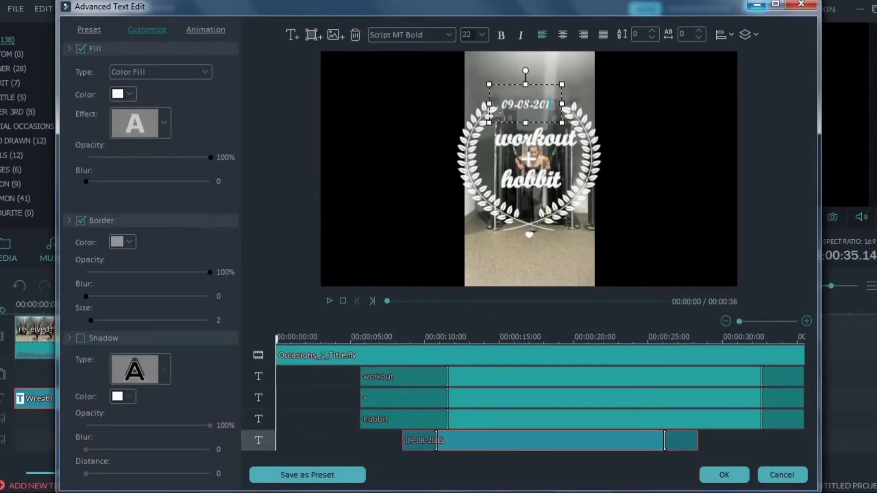
text(9)
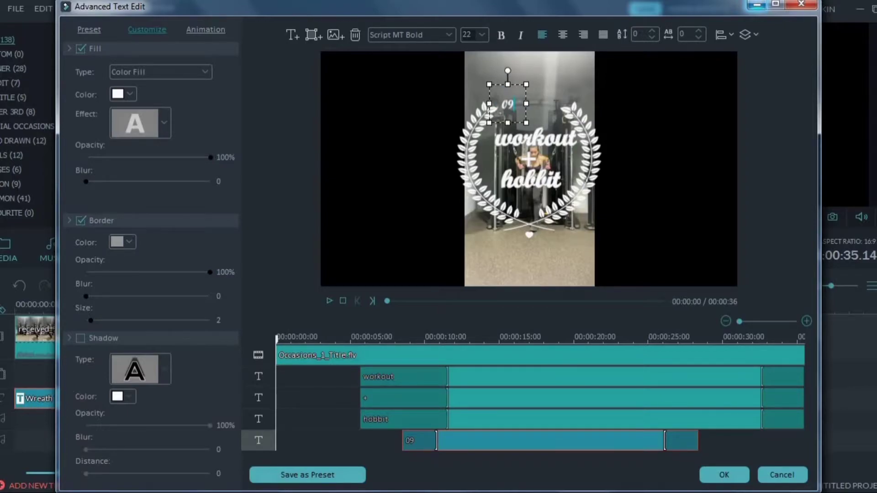
text(-)
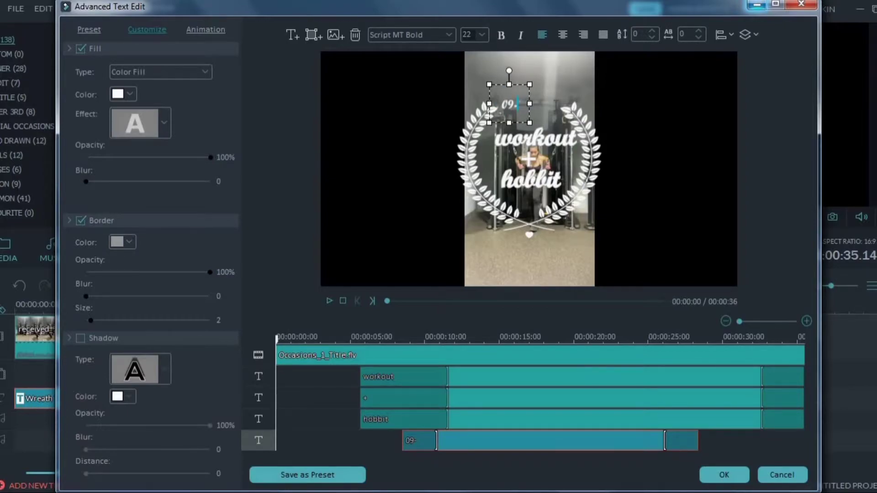
key(BackSpace)
key(BackSpace)
key(BackSpace)
text(sept 30)
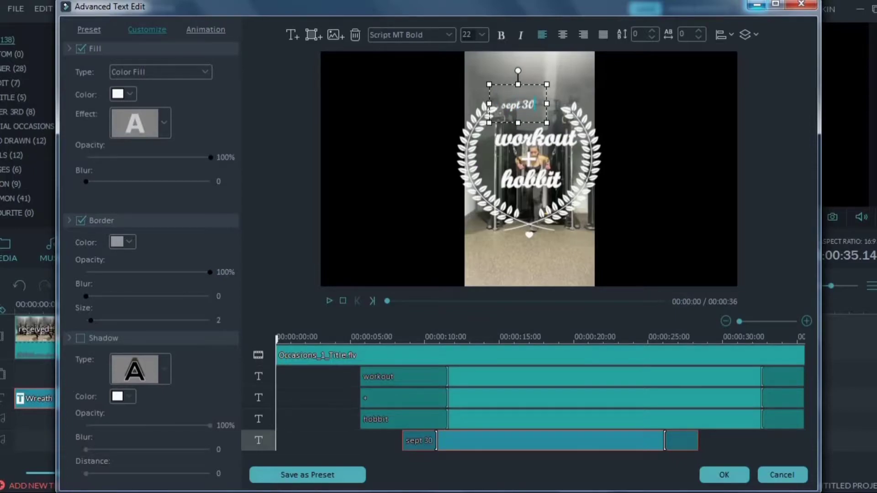
key(BackSpace)
key(BackSpace)
key(BackSpace)
key(BackSpace)
key(BackSpace)
key(BackSpace)
key(BackSpace)
text(SEP)
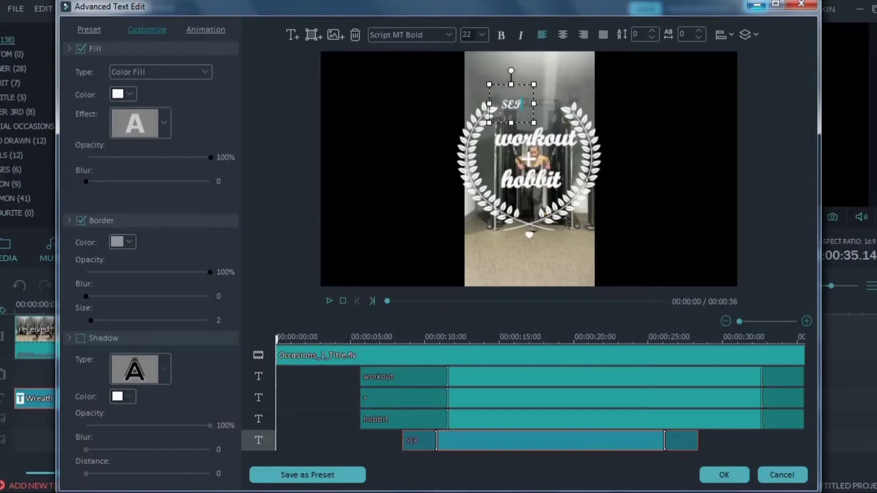
text(T 30)
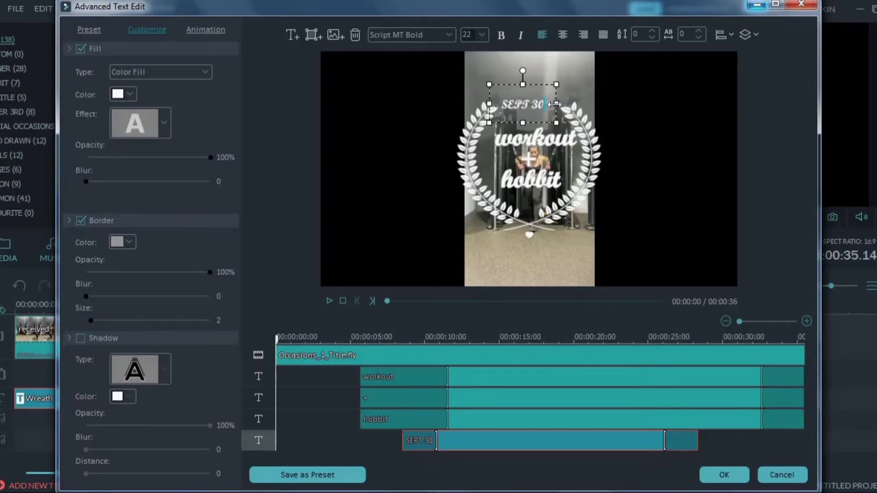
text(-20)
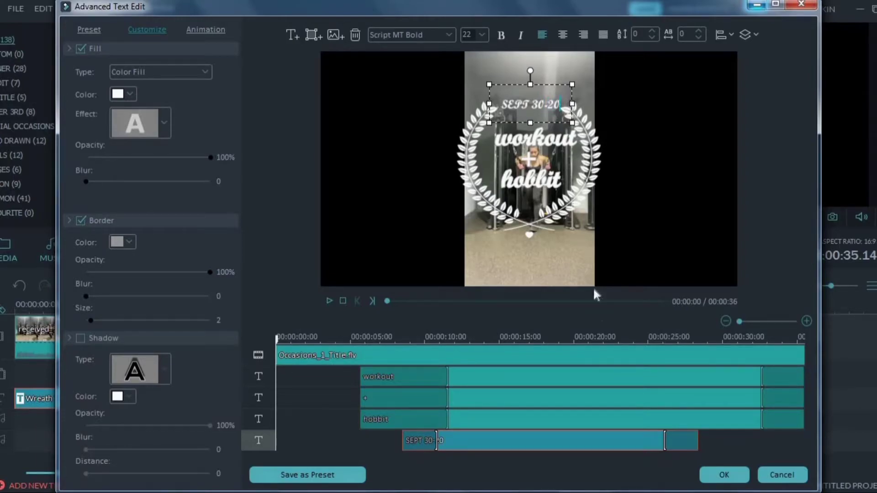
click(707, 185)
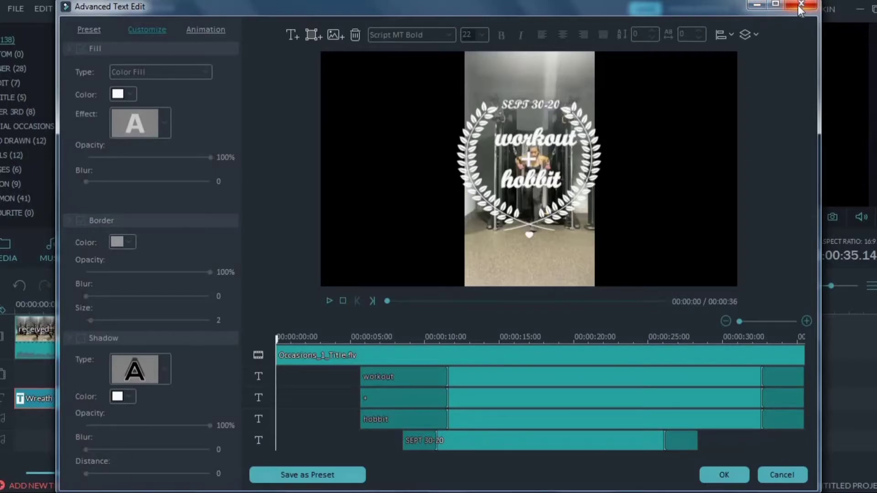
click(801, 5)
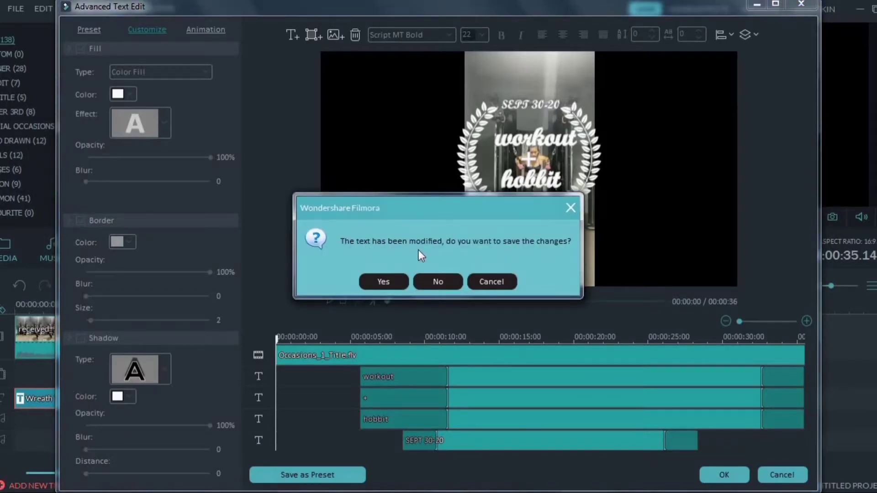
click(438, 281)
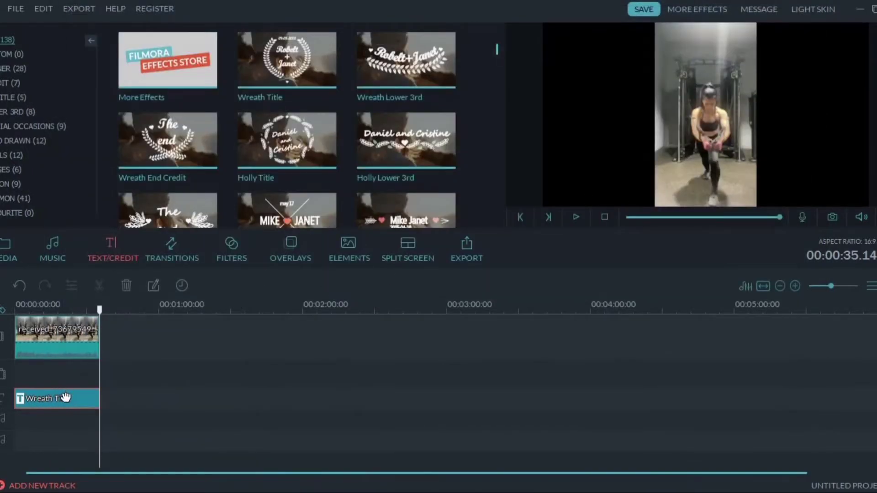
- Reopen the Wreath Title and stretch the laurel wreath wider on both sides, nudging it into place
double_click(65, 397)
drag(533, 224, 530, 262)
mouse_move(420, 213)
mouse_down()
mouse_move(388, 201)
mouse_move(411, 214)
mouse_up()
drag(633, 212, 689, 212)
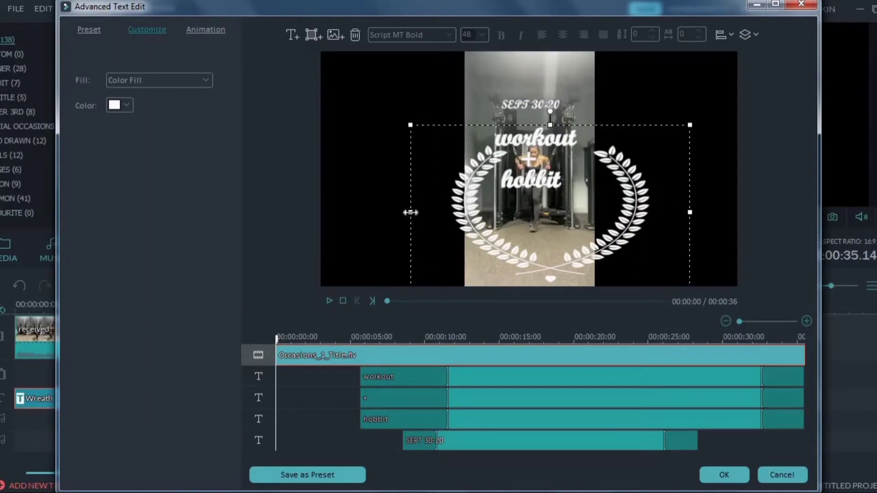
drag(411, 212, 347, 211)
drag(574, 207, 589, 202)
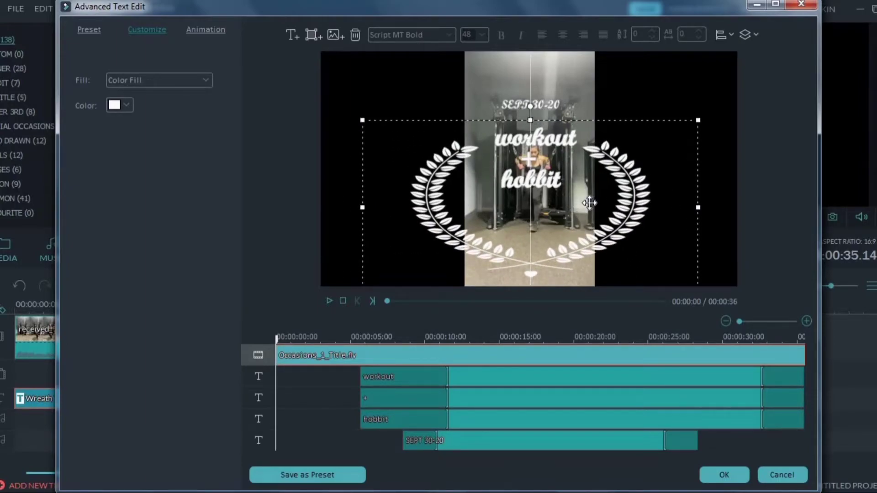
click(560, 182)
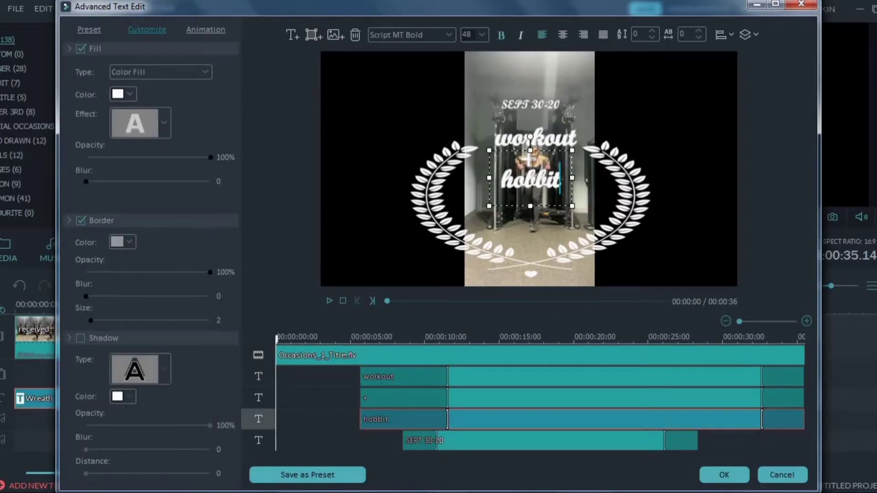
- Delete the plus sign and stack 'workout' over 'hobbit' in the wreath's centre
drag(529, 145, 528, 200)
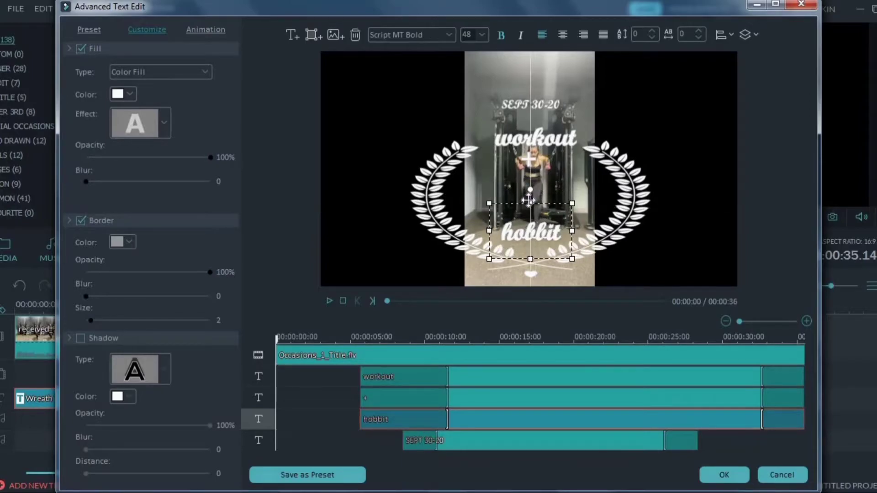
click(528, 160)
double_click(528, 160)
key(BackSpace)
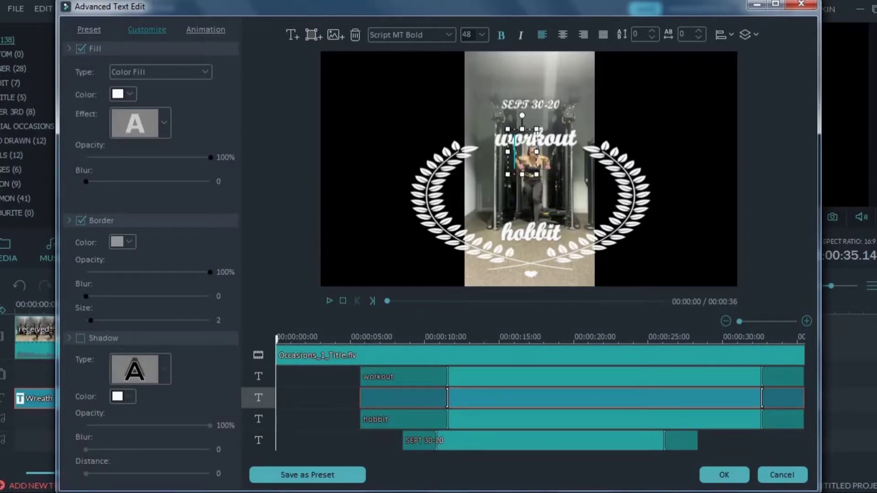
click(568, 151)
drag(535, 110, 528, 180)
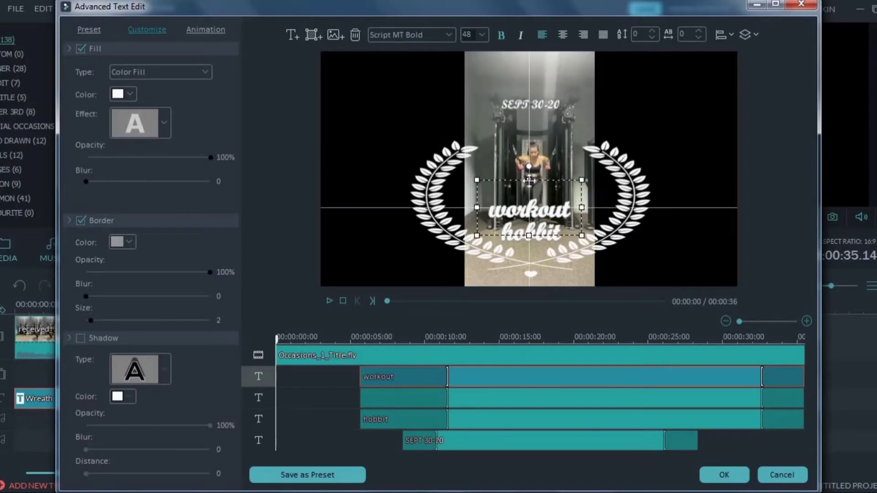
- Raise the SEPT 30-20 date slightly and save the title edits with OK
click(531, 105)
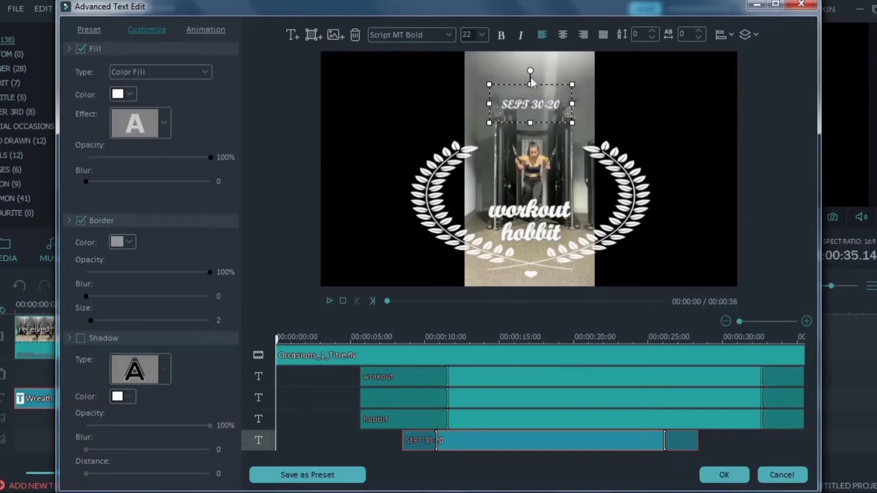
mouse_move(530, 78)
mouse_down()
mouse_move(530, 55)
mouse_move(530, 68)
mouse_up()
click(681, 151)
click(695, 97)
click(726, 475)
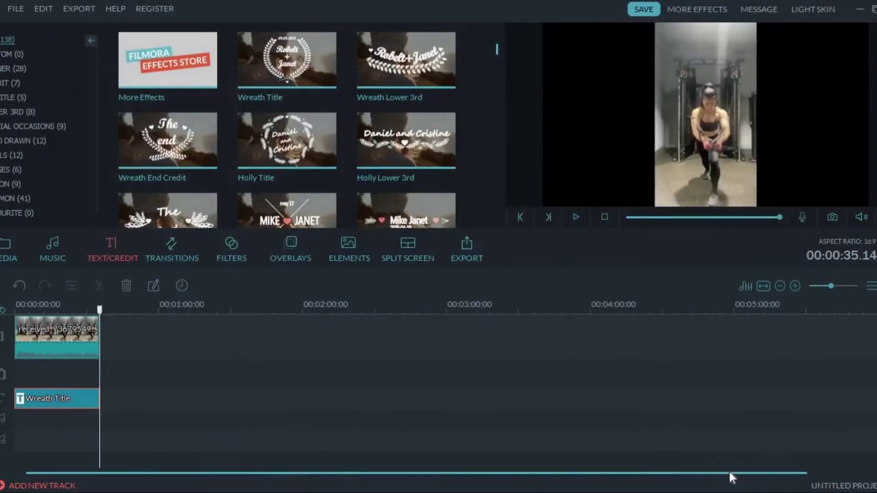
- Play the titled video preview past the audio sync warning, then open the EXPORT menu
click(575, 217)
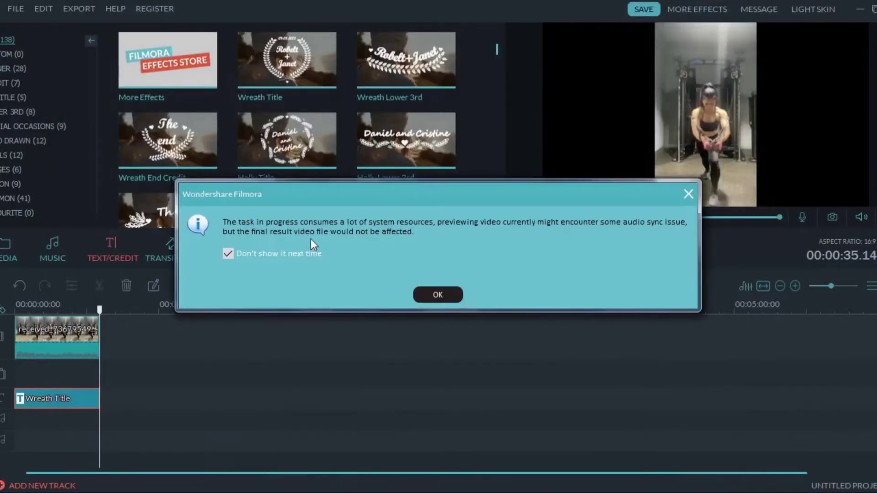
click(438, 294)
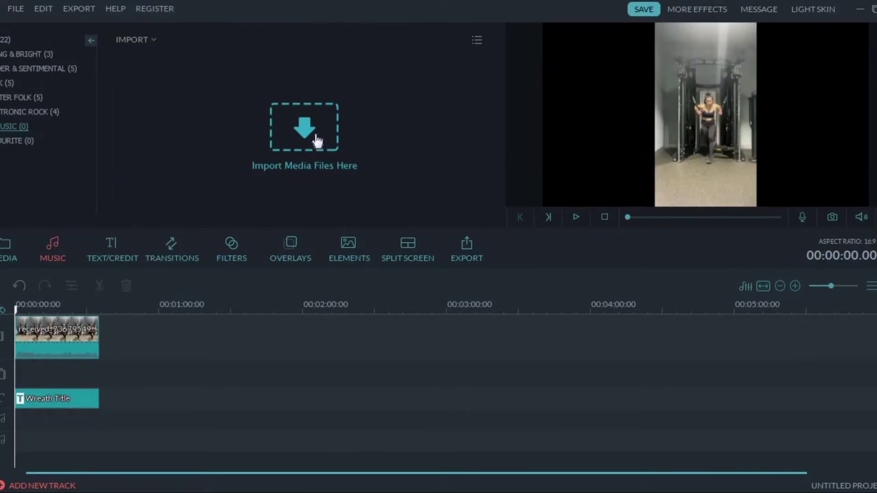
click(575, 217)
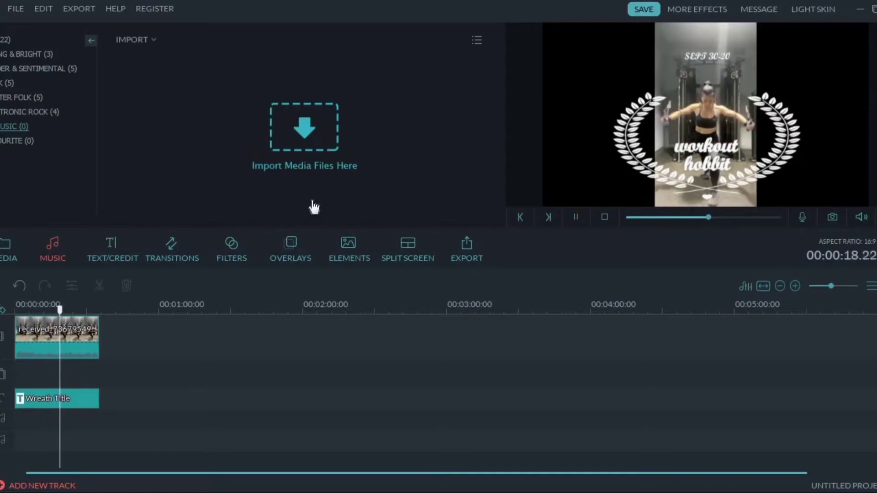
click(77, 8)
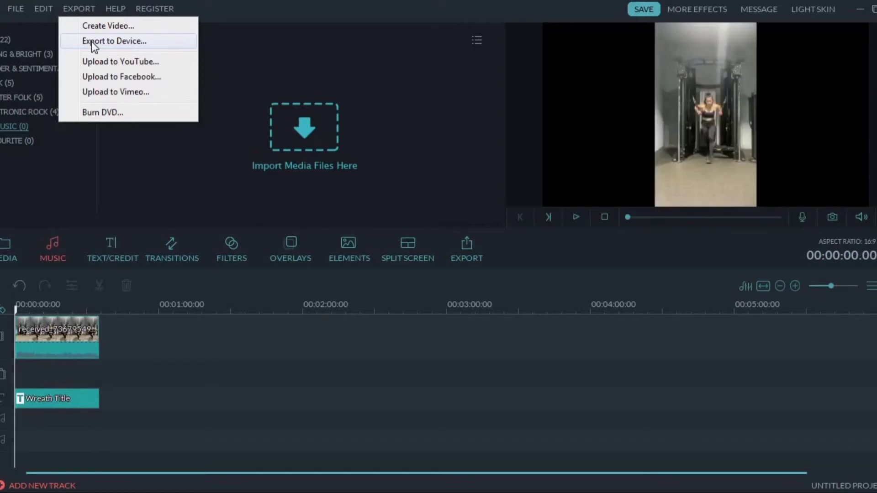
- Choose Export to Device and rename the output video to 'TESTING 1'
click(91, 41)
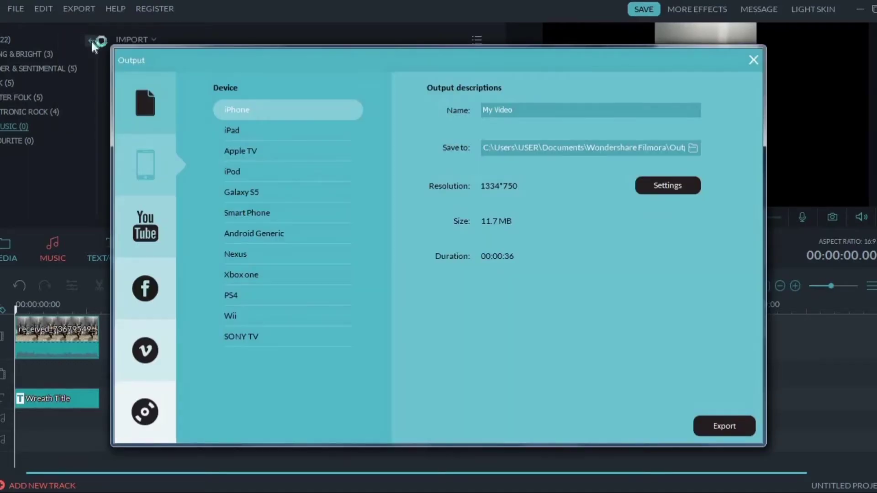
triple_click(572, 110)
key(BackSpace)
key(ctrl+z)
text(TEST)
key(BackSpace)
key(BackSpace)
key(BackSpace)
key(BackSpace)
key(BackSpace)
key(BackSpace)
key(BackSpace)
key(BackSpace)
key(BackSpace)
key(BackSpace)
key(BackSpace)
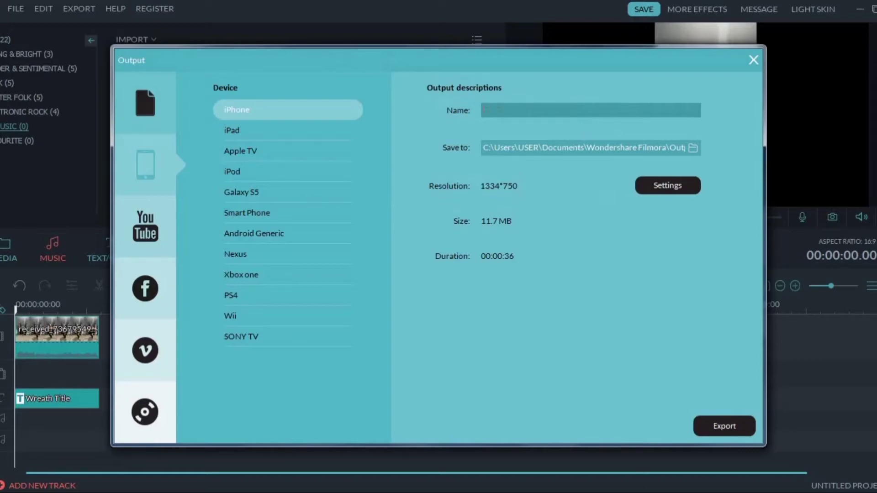
text(TESTING 1)
- Switch the export to a file format and choose MP4
click(150, 115)
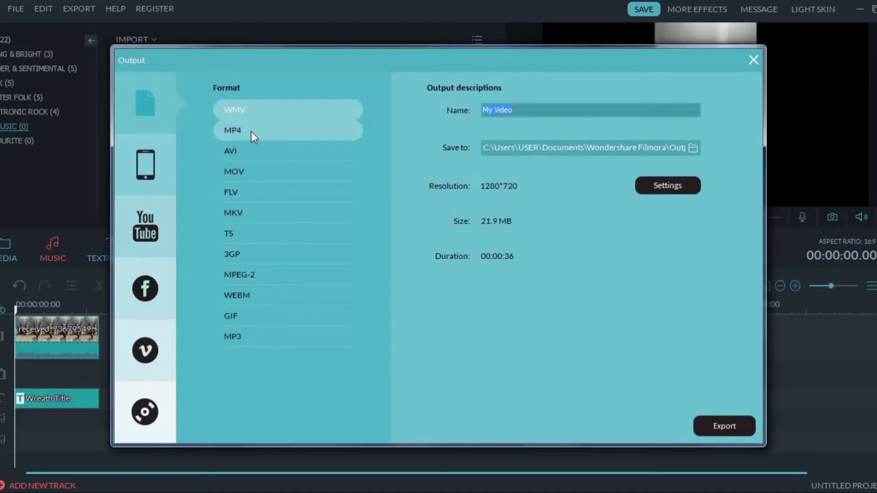
click(252, 131)
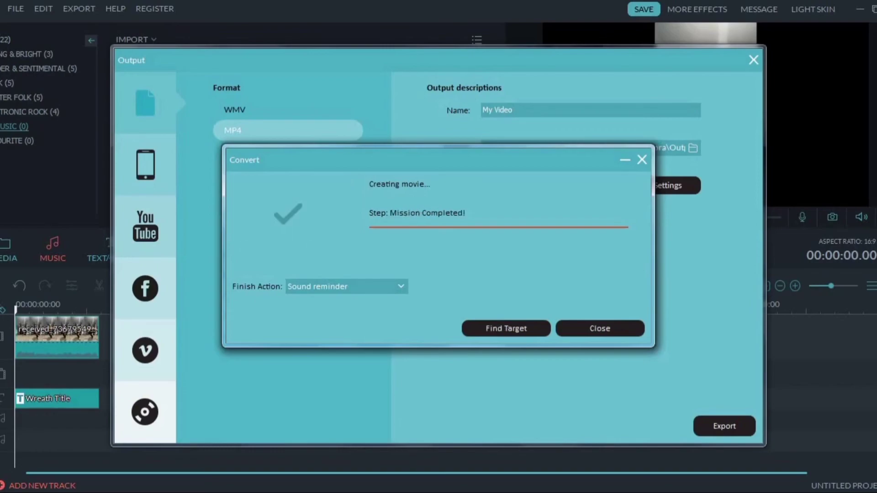
- Find the exported My Video MP4 in the Output folder and play it in VLC
click(500, 327)
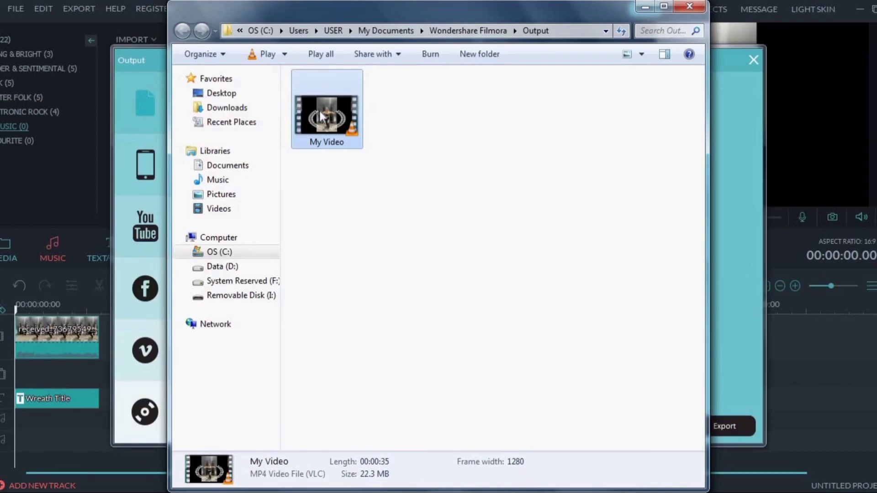
double_click(319, 112)
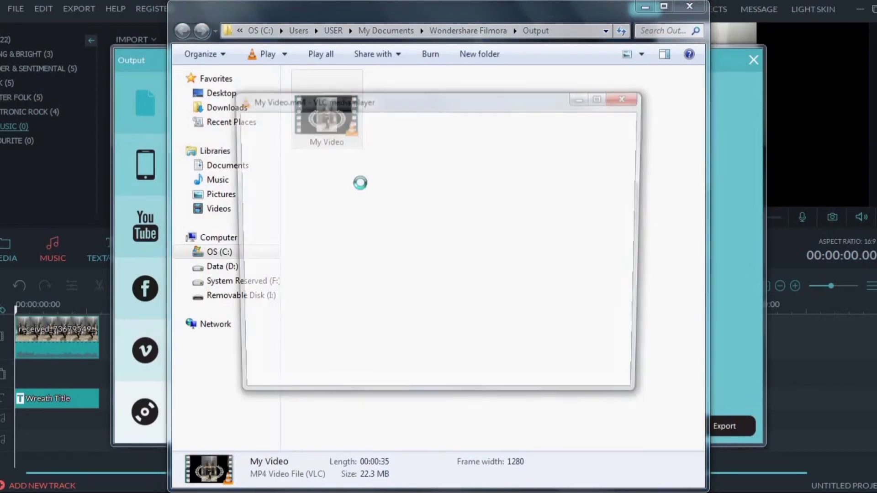